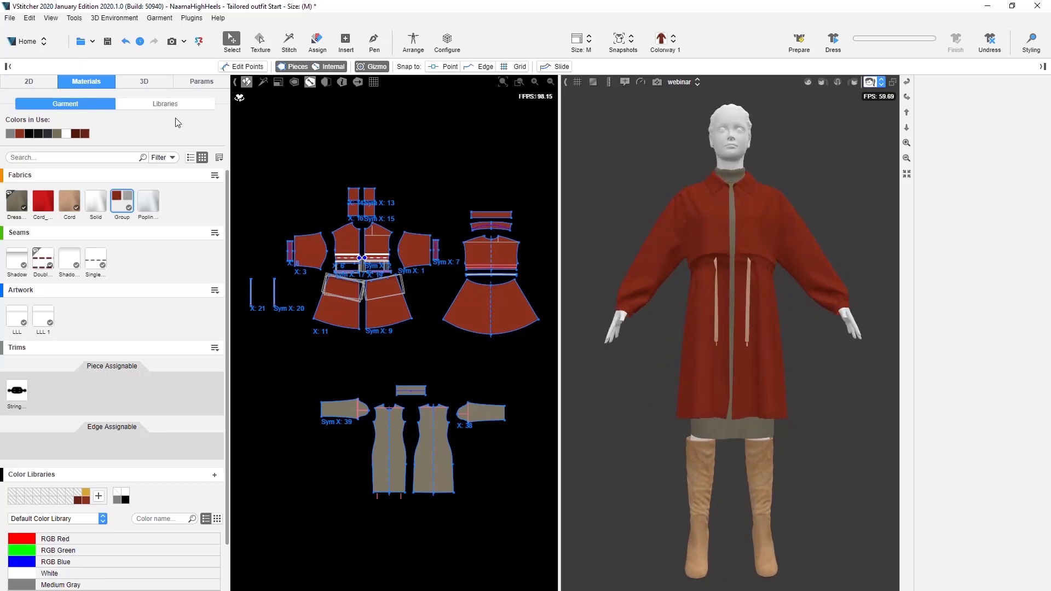
# Step: Add the #5 Vislon Zipper and the 5VSDADR7 slider from the YKK Zipper Library to the garment's materials
pyautogui.click(158, 107)
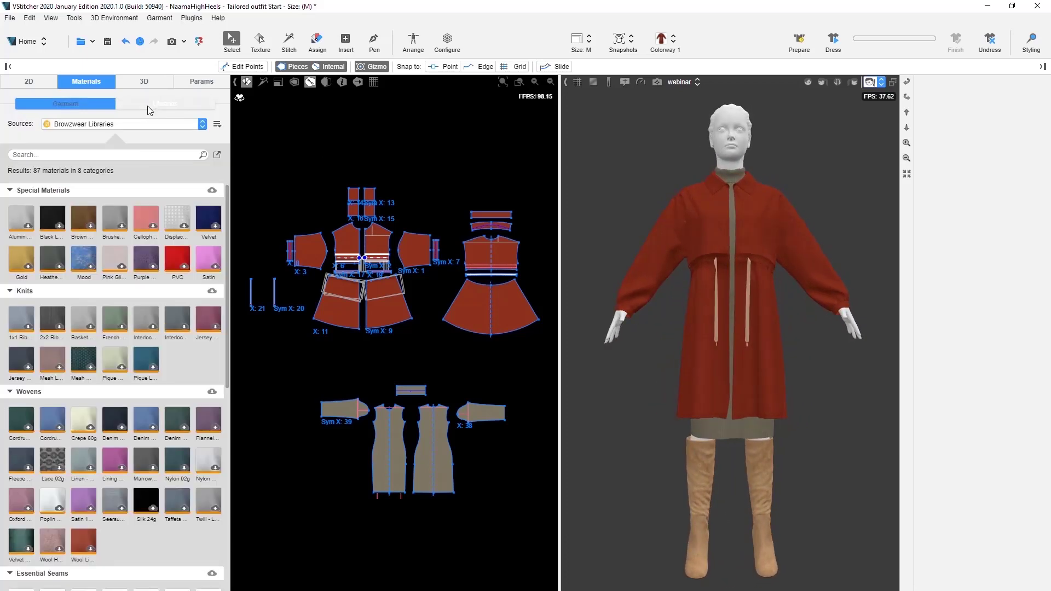
pyautogui.click(110, 124)
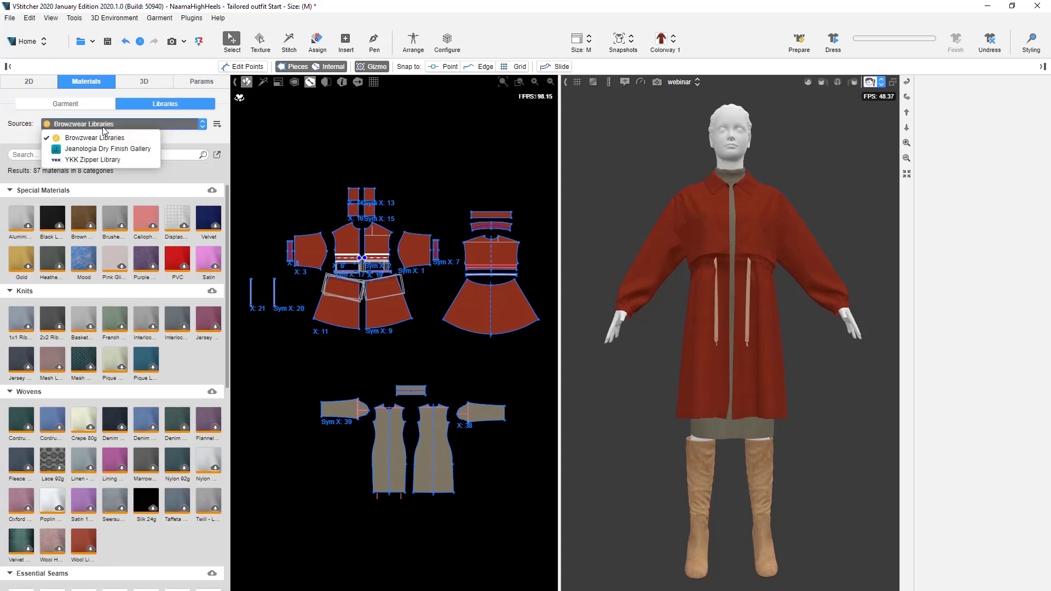
pyautogui.click(99, 160)
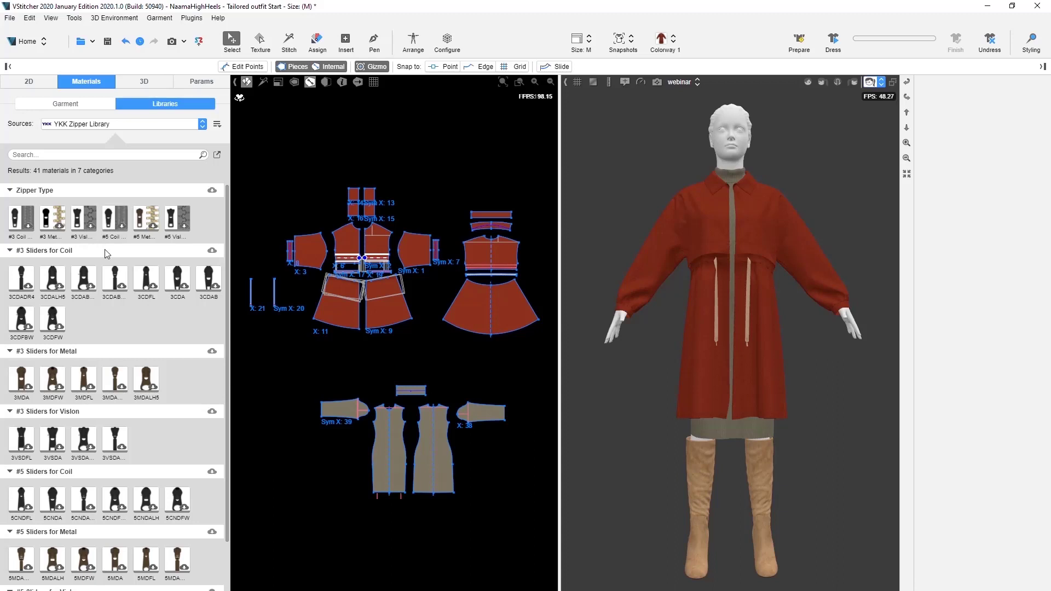
pyautogui.scroll(-1, 112, 314)
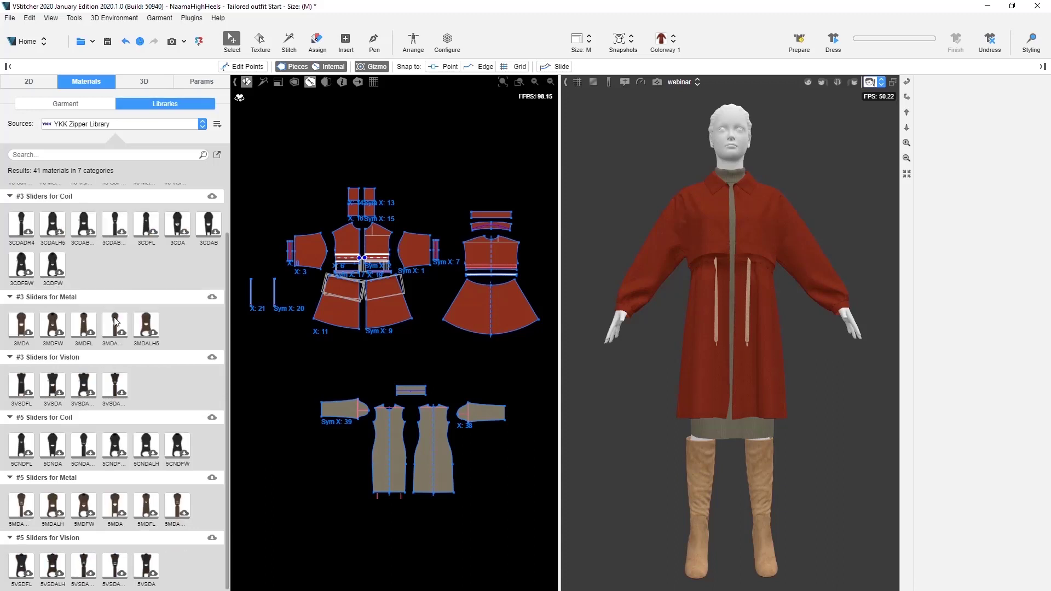
pyautogui.scroll(1, 114, 316)
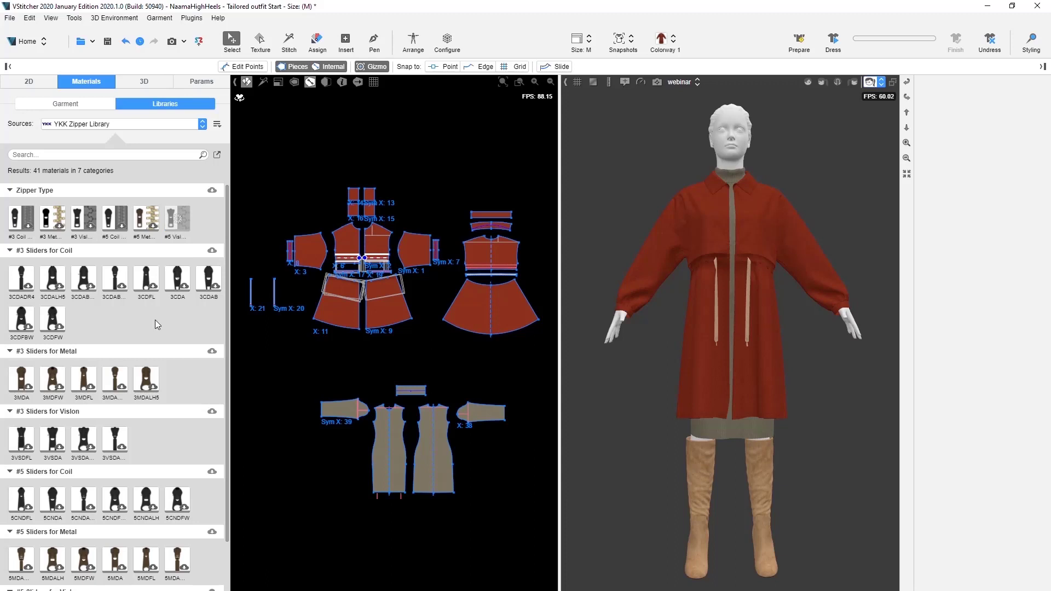
pyautogui.scroll(-2, 156, 320)
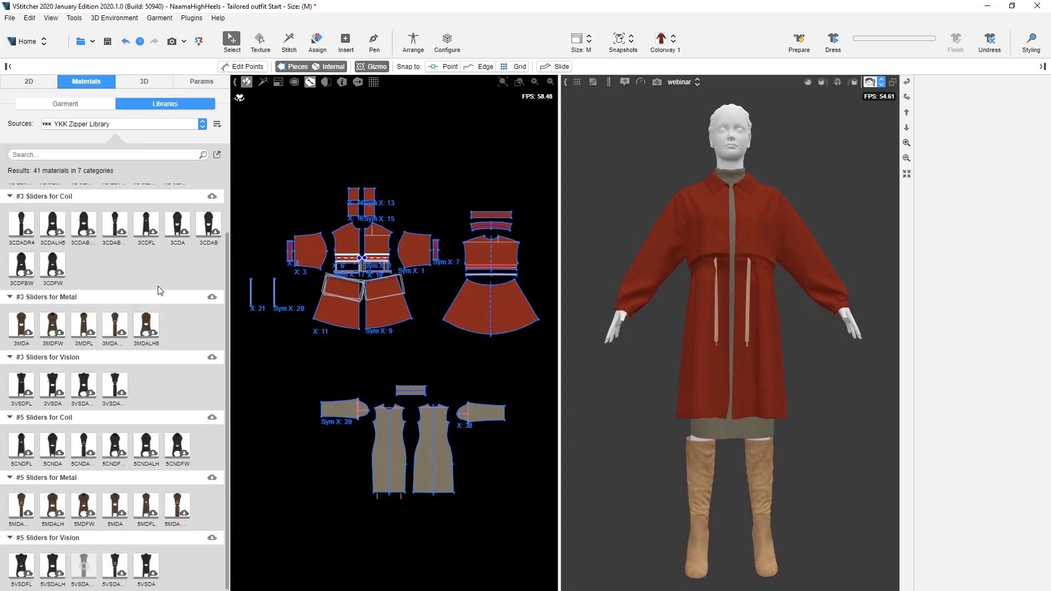
pyautogui.click(80, 107)
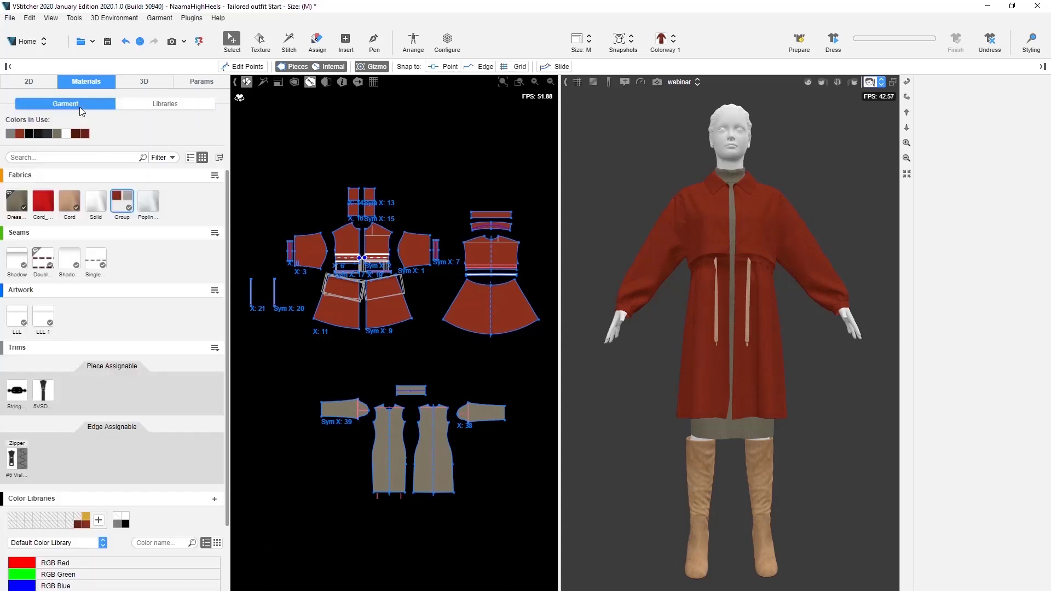
# Step: Start a manual assignment of the #5 Vislon Zipper with one bodice front's center edge as the first From edge
pyautogui.click(19, 458)
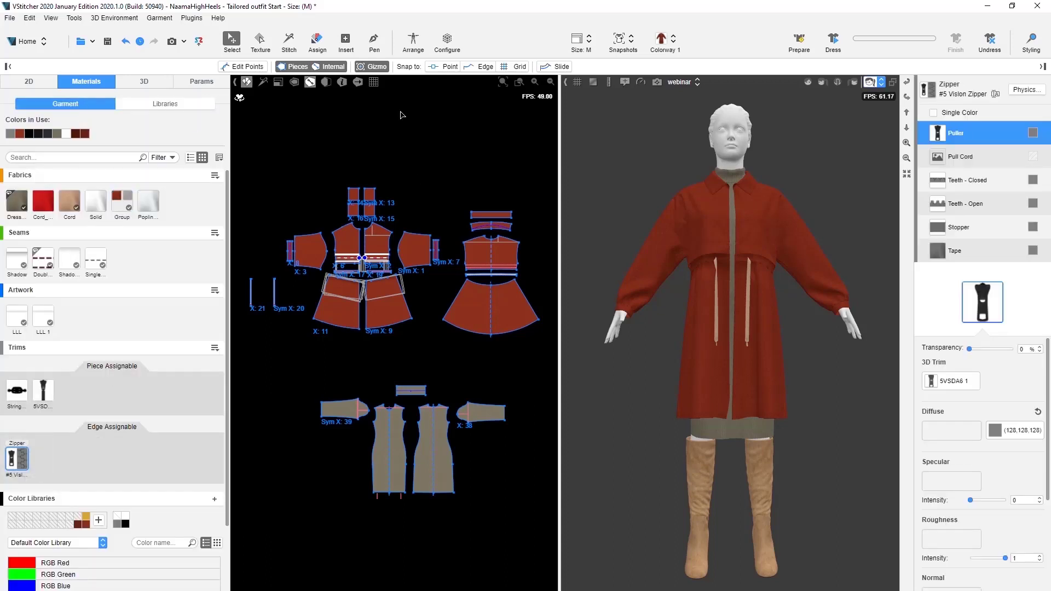
pyautogui.click(321, 41)
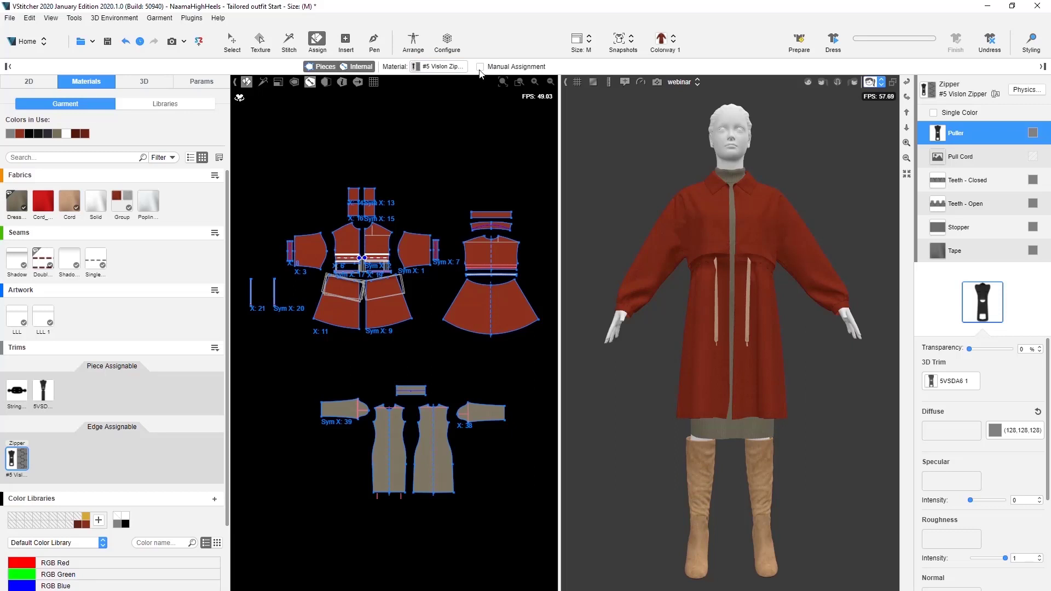
pyautogui.click(480, 67)
pyautogui.scroll(2, 410, 194)
pyautogui.scroll(5, 408, 198)
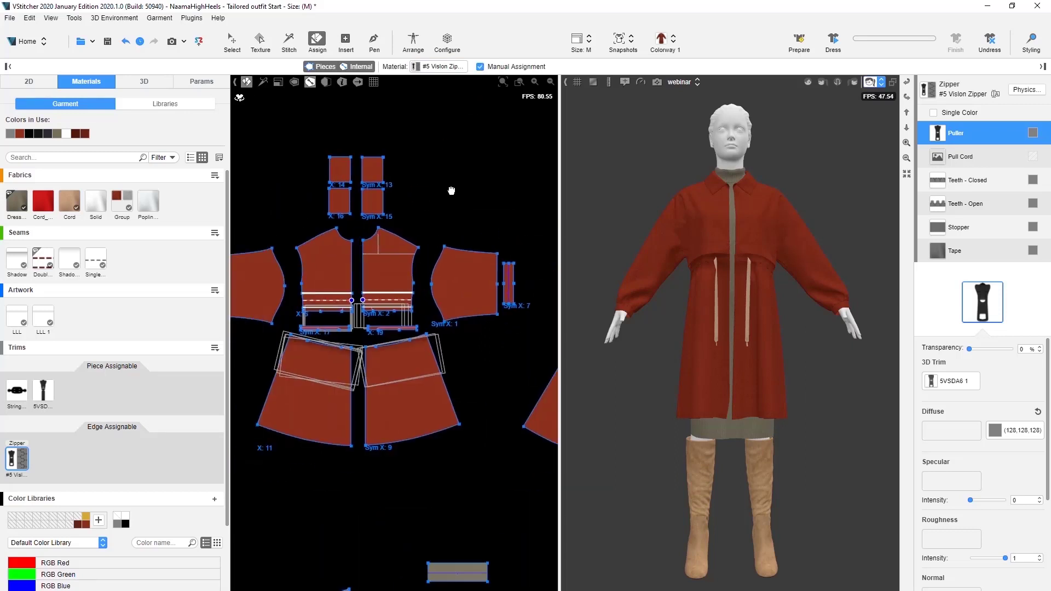
pyautogui.moveTo(378, 217); pyautogui.dragTo(396, 119, button='middle')
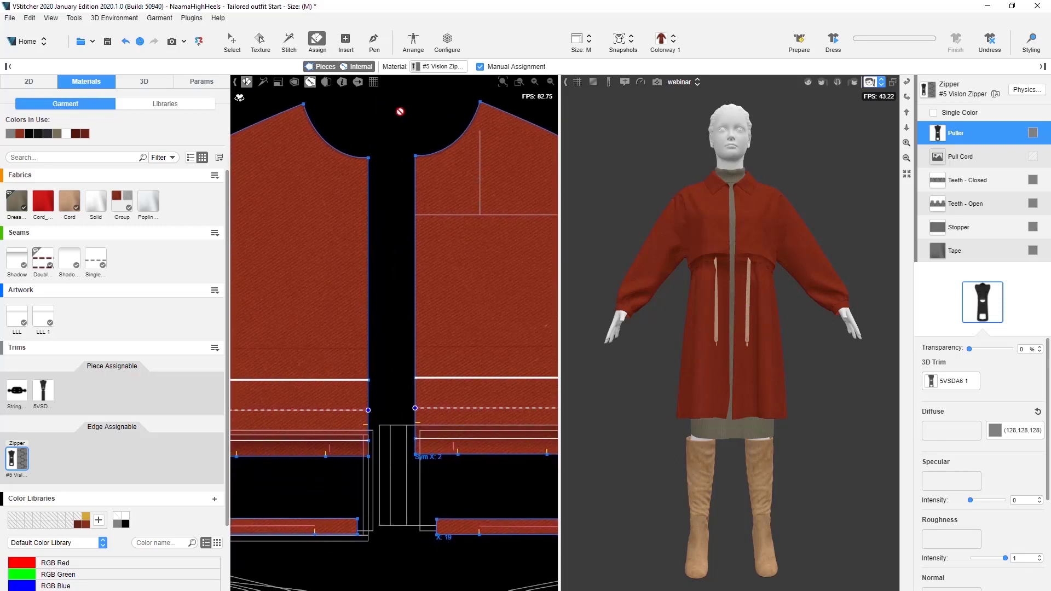
pyautogui.click(375, 160)
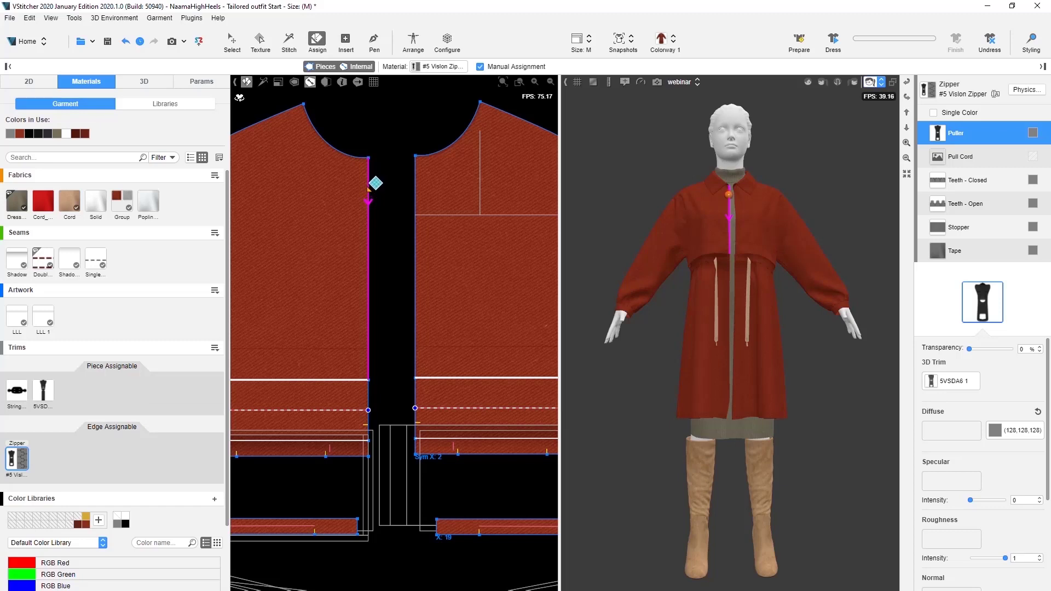
pyautogui.click(370, 251)
pyautogui.click(370, 208)
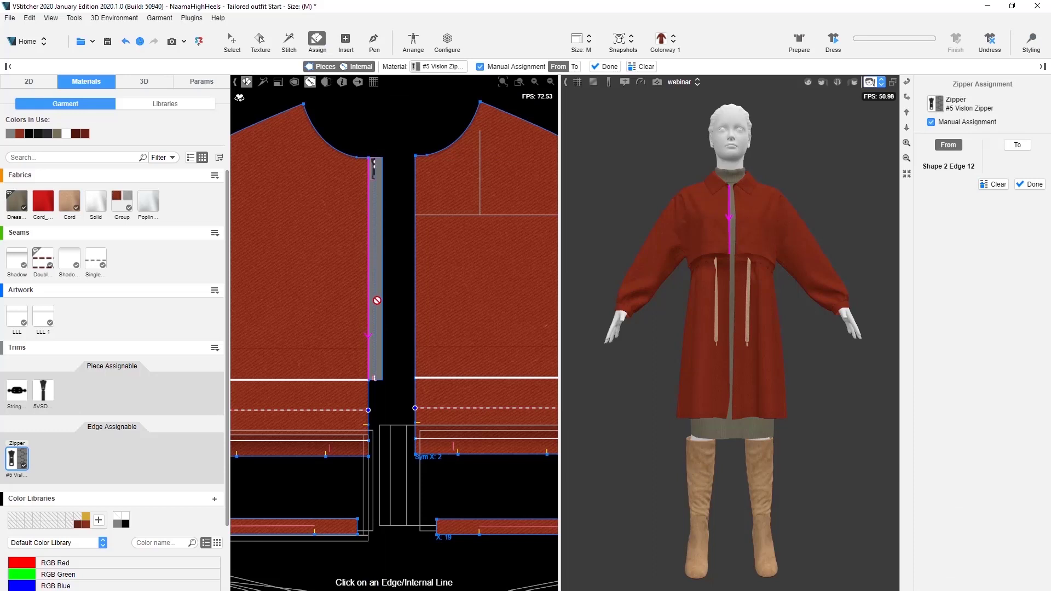
# Step: Add the same bodice front's short lower center edge and the adjoining skirt panel's center front edge to the zipper's From side
pyautogui.scroll(-5, 377, 300)
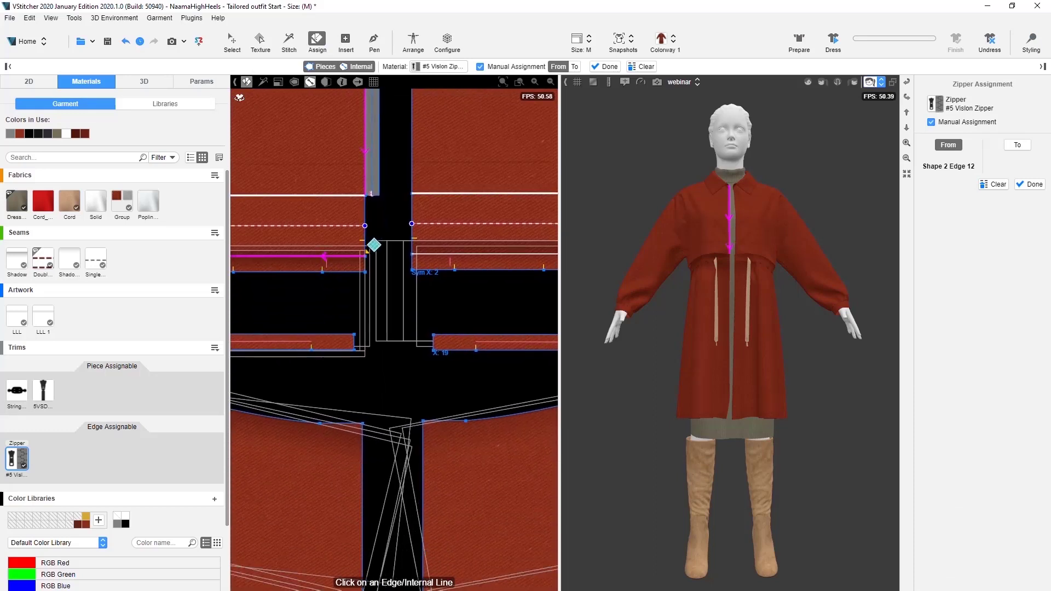
pyautogui.click(367, 254)
pyautogui.scroll(-5, 360, 225)
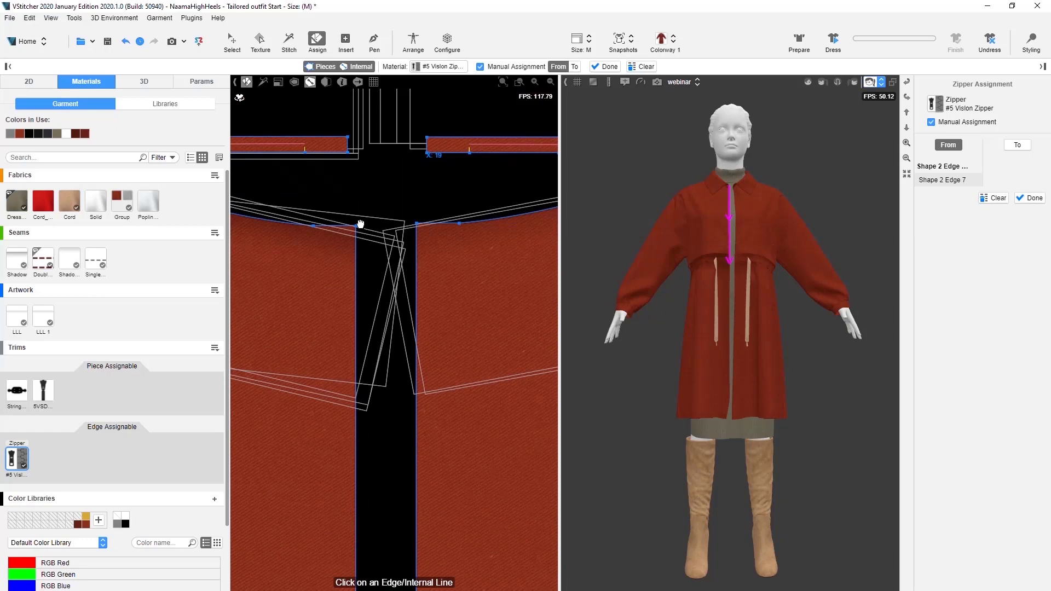
pyautogui.scroll(-2, 361, 225)
pyautogui.click(361, 198)
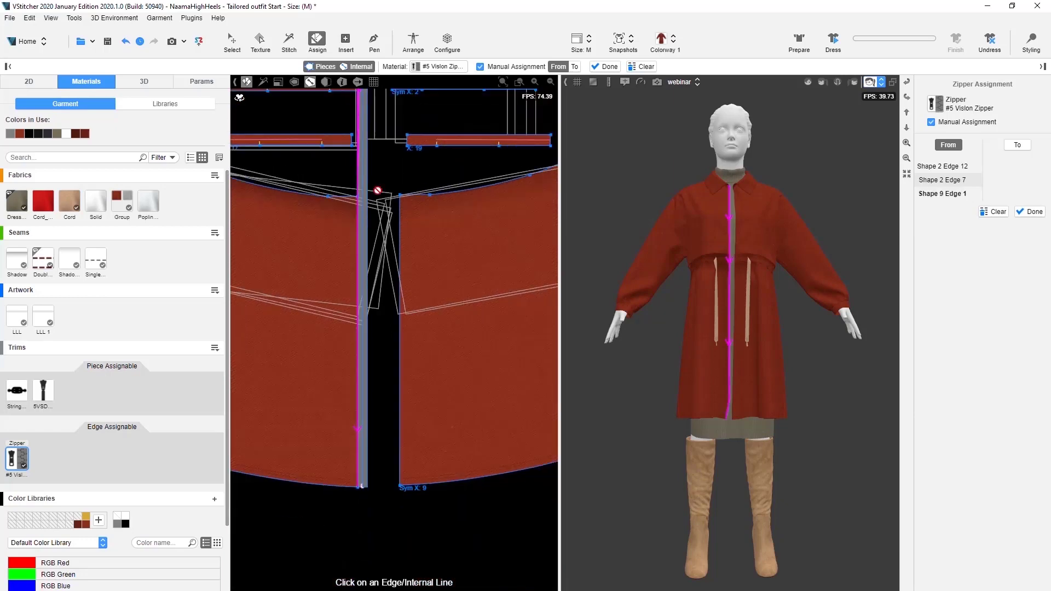
pyautogui.scroll(3, 376, 197)
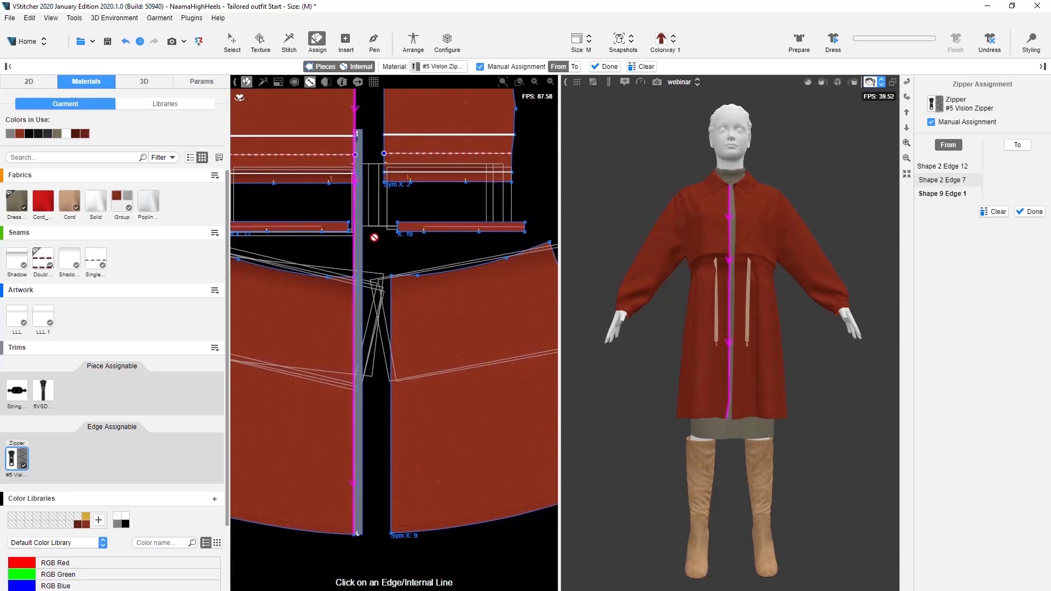
# Step: Assign the zipper's To side to the three matching center front edges of the opposite bodice and skirt panel
pyautogui.rightClick(374, 244)
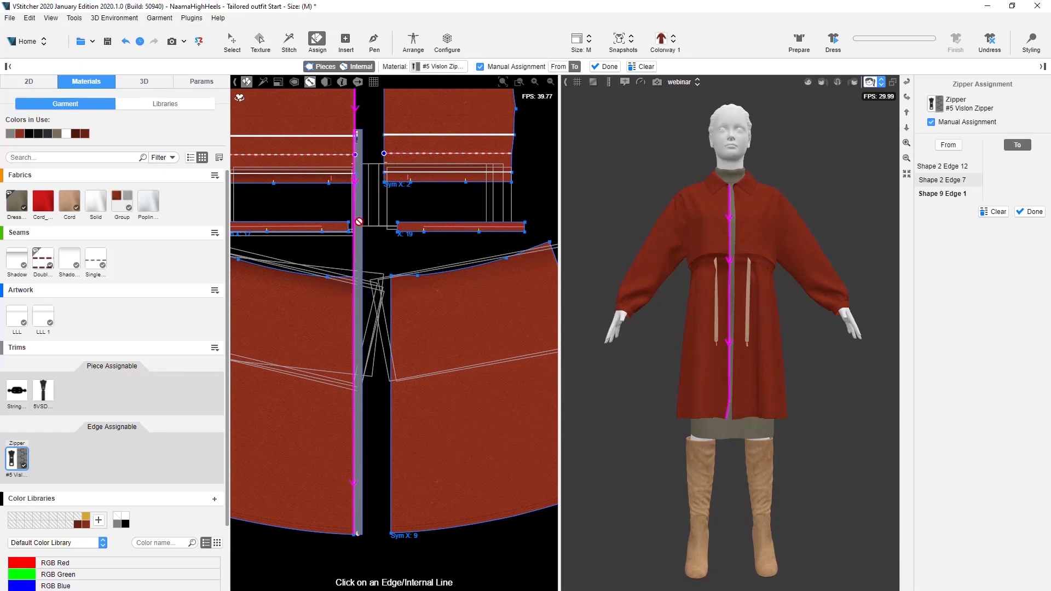
pyautogui.scroll(3, 375, 197)
pyautogui.click(394, 142)
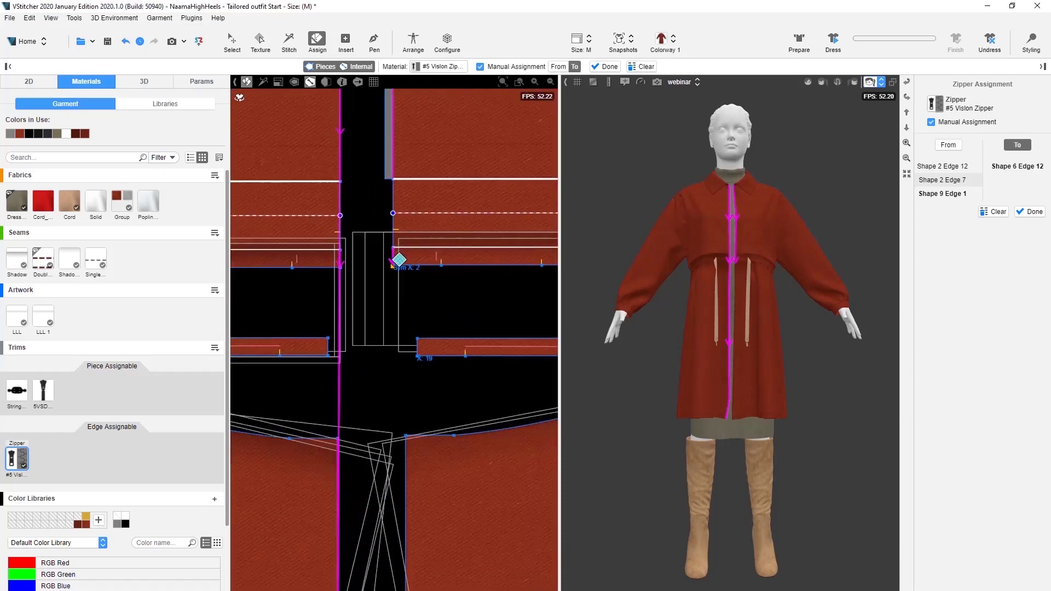
pyautogui.click(397, 258)
pyautogui.scroll(3, 383, 231)
pyautogui.click(395, 312)
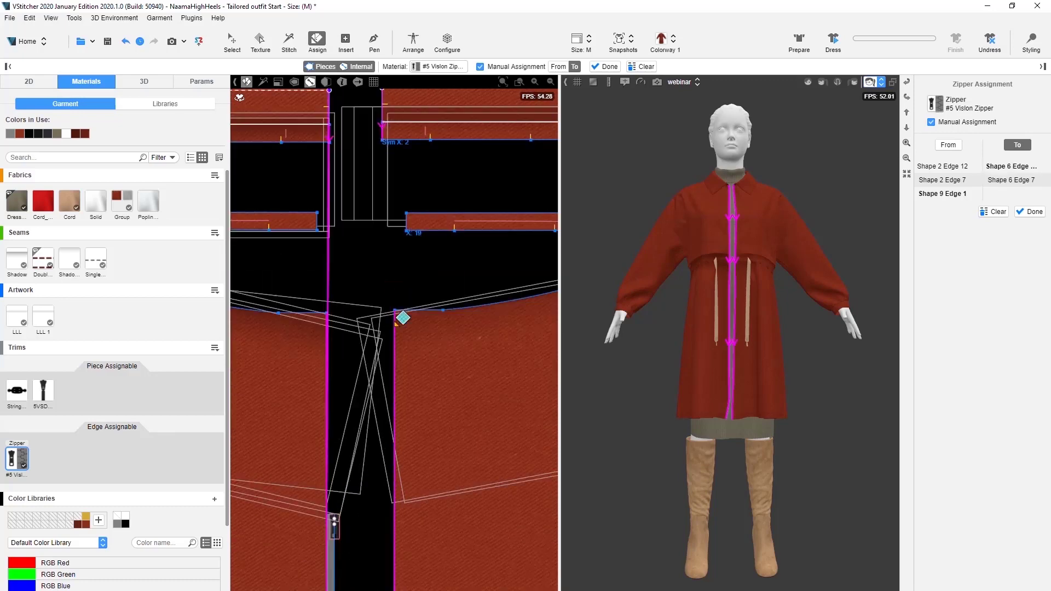
pyautogui.scroll(-5, 397, 309)
pyautogui.scroll(2, 365, 233)
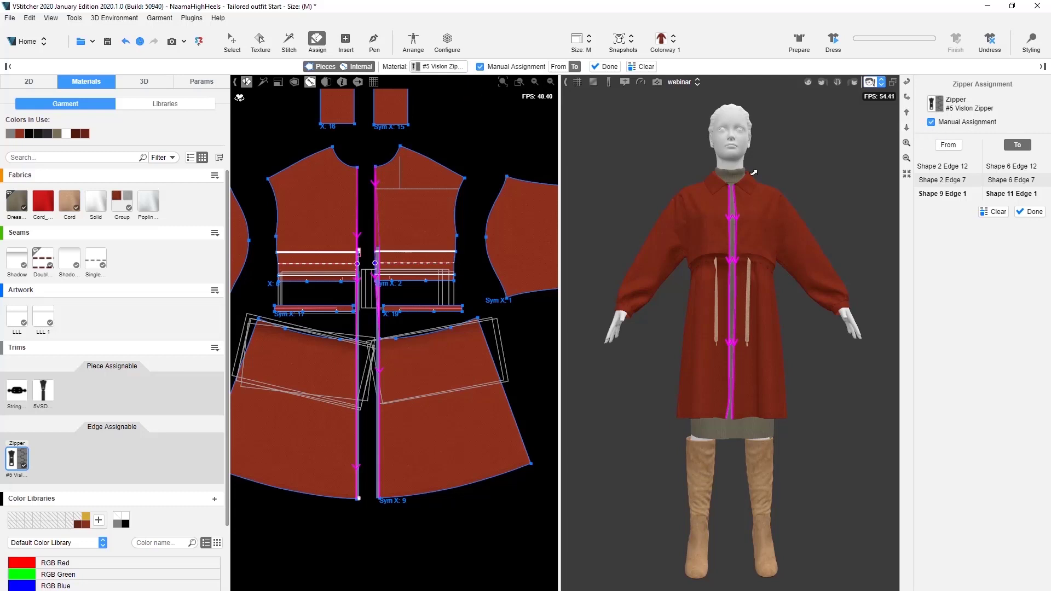
# Step: Complete the zipper assignment and dress the avatar again to simulate the coat with the zipper
pyautogui.rightClick(368, 152)
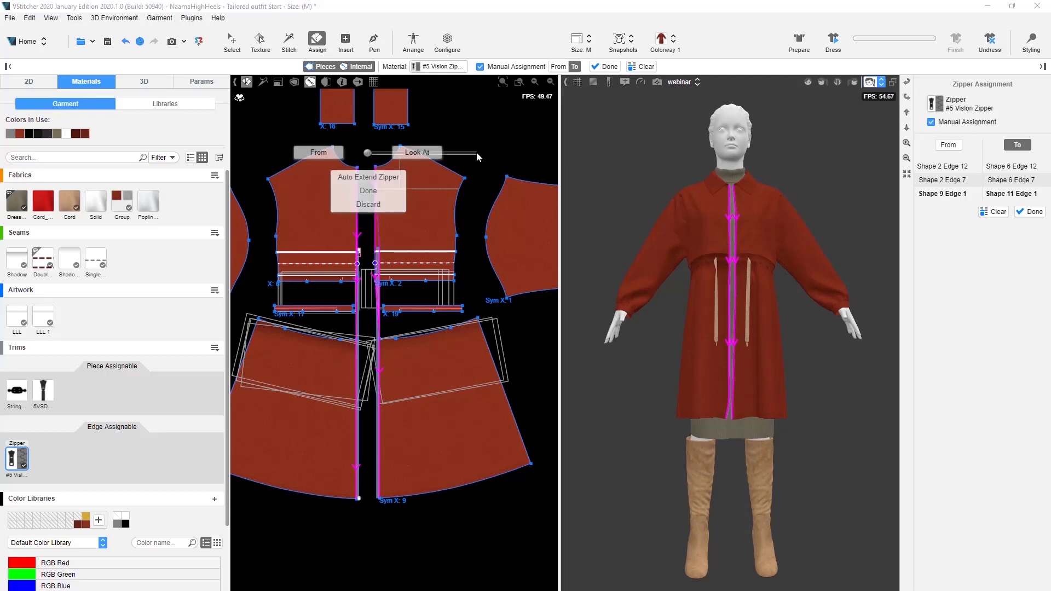
pyautogui.press('Escape')
pyautogui.click(1030, 215)
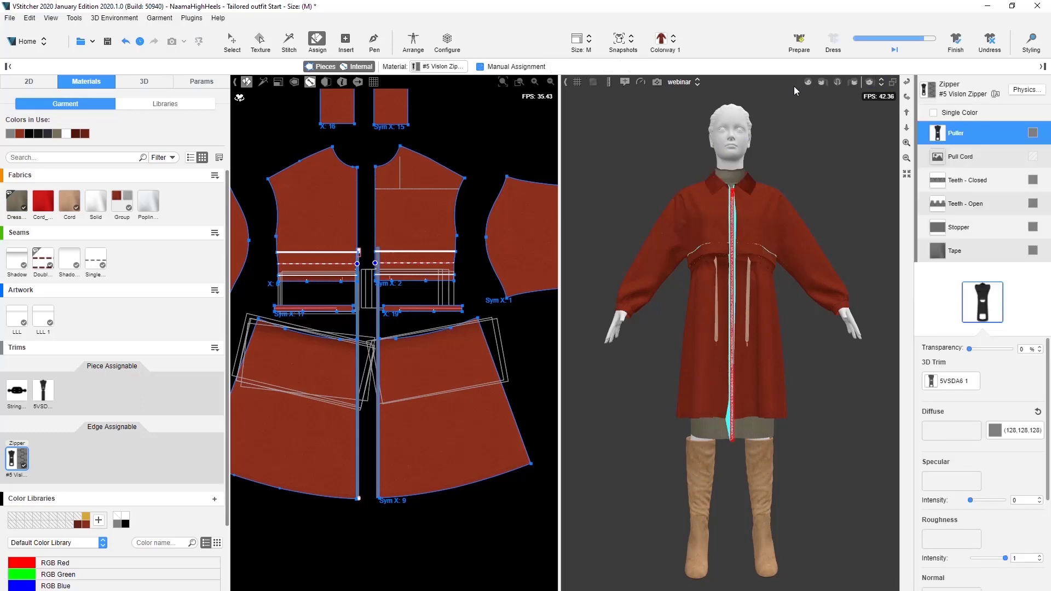
pyautogui.click(832, 43)
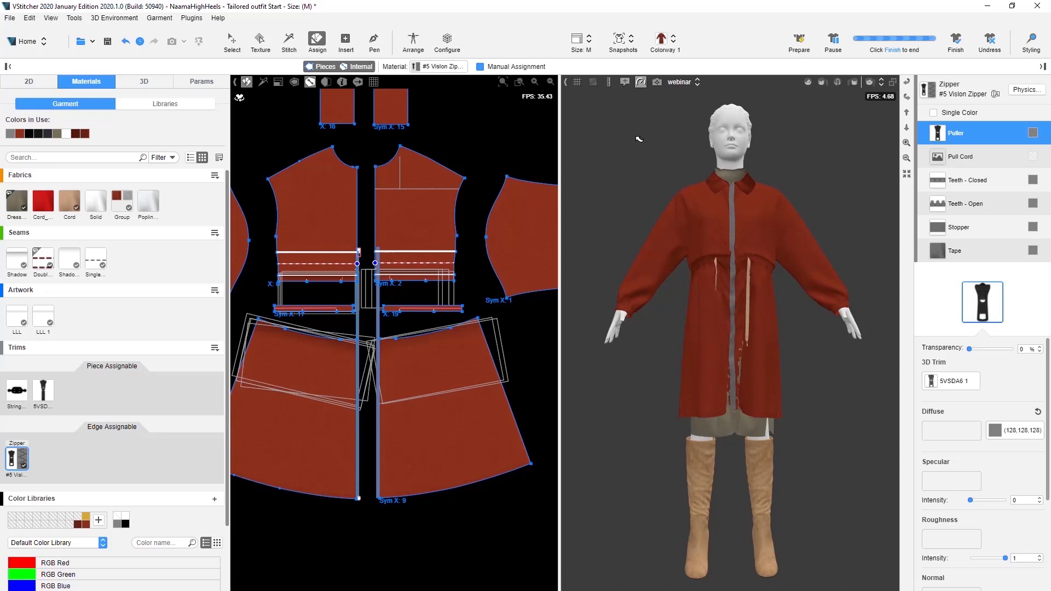
# Step: Turn on Single Color for the #5 Vislon Zipper and set it to the coat's red, 8c301d
pyautogui.moveTo(26, 462)
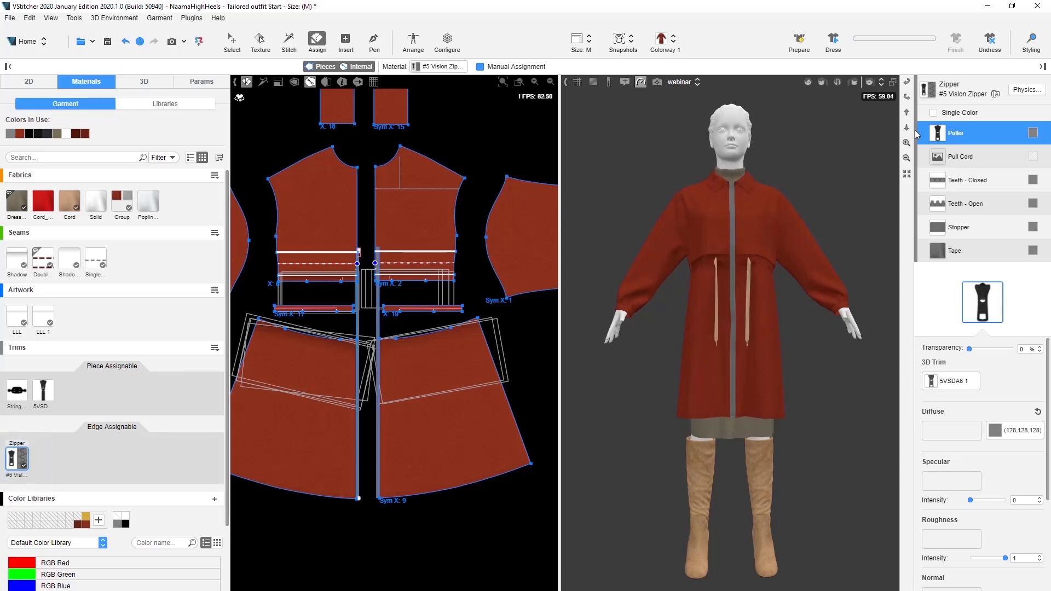
pyautogui.click(934, 114)
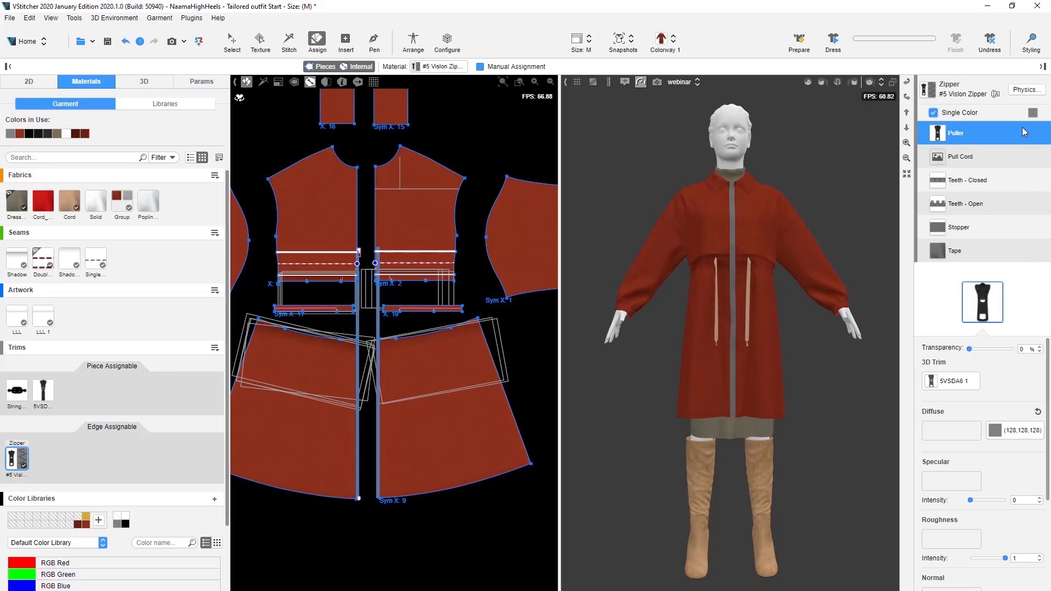
pyautogui.click(1033, 113)
pyautogui.click(1001, 140)
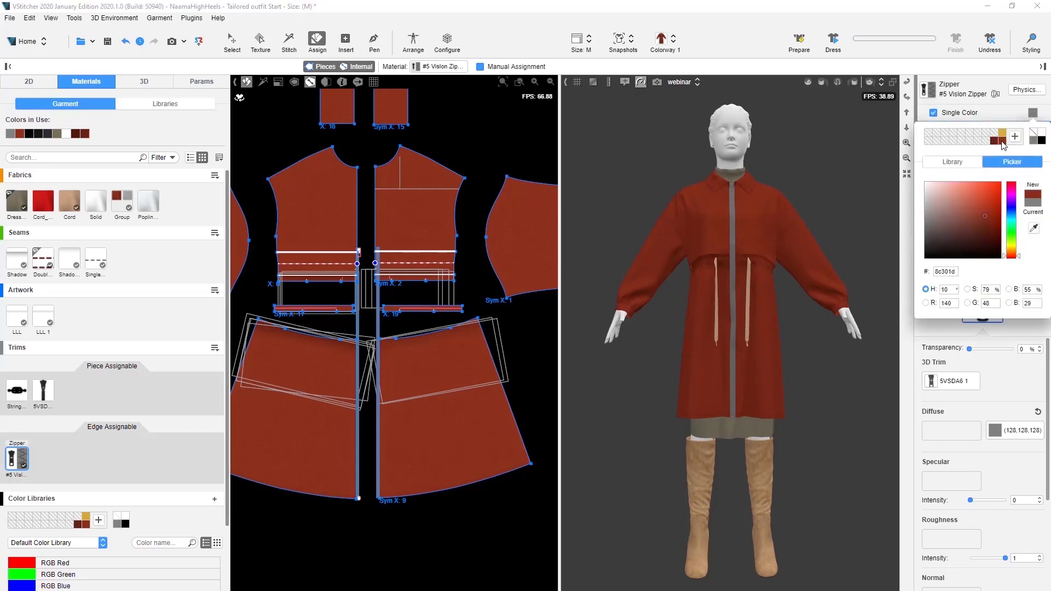
# Step: In the Tailored Zipper view, replace the zipper's Puller with the 5VSDADR7 slider and finish re-dressing the garment
pyautogui.click(881, 82)
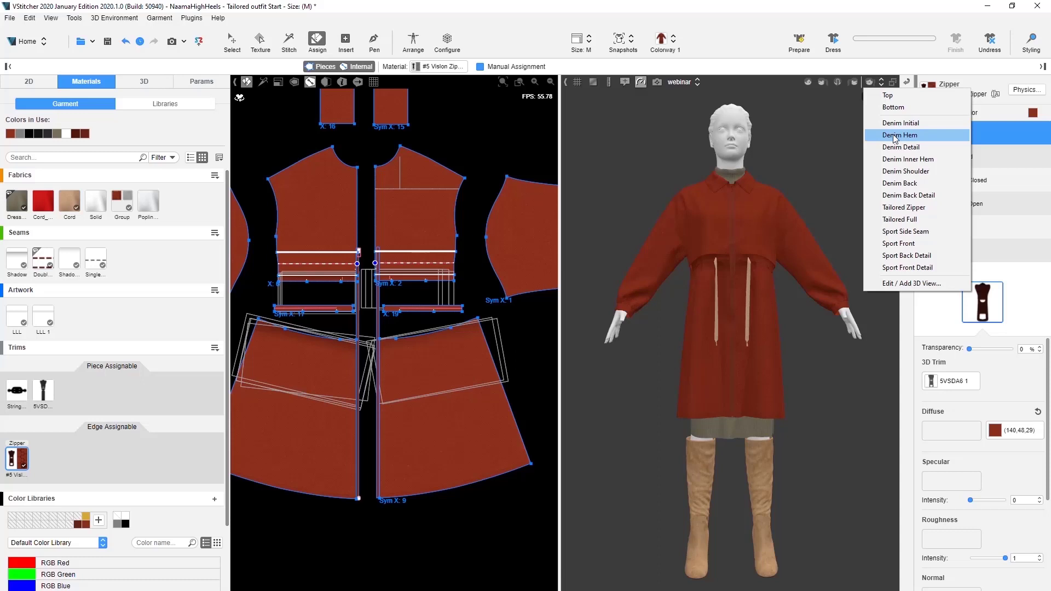
pyautogui.click(920, 206)
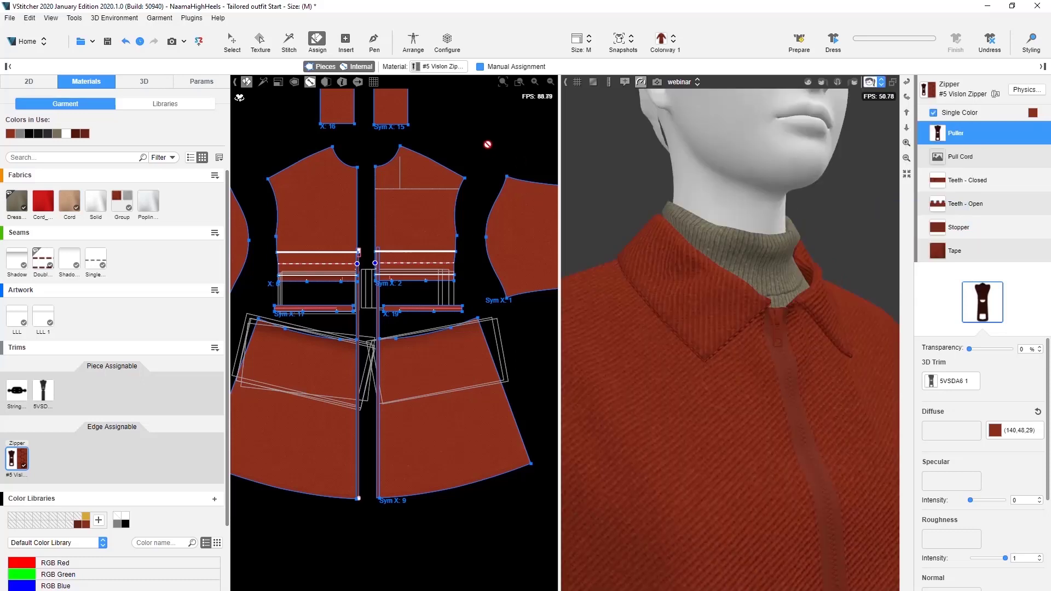
pyautogui.moveTo(44, 391); pyautogui.dragTo(19, 462)
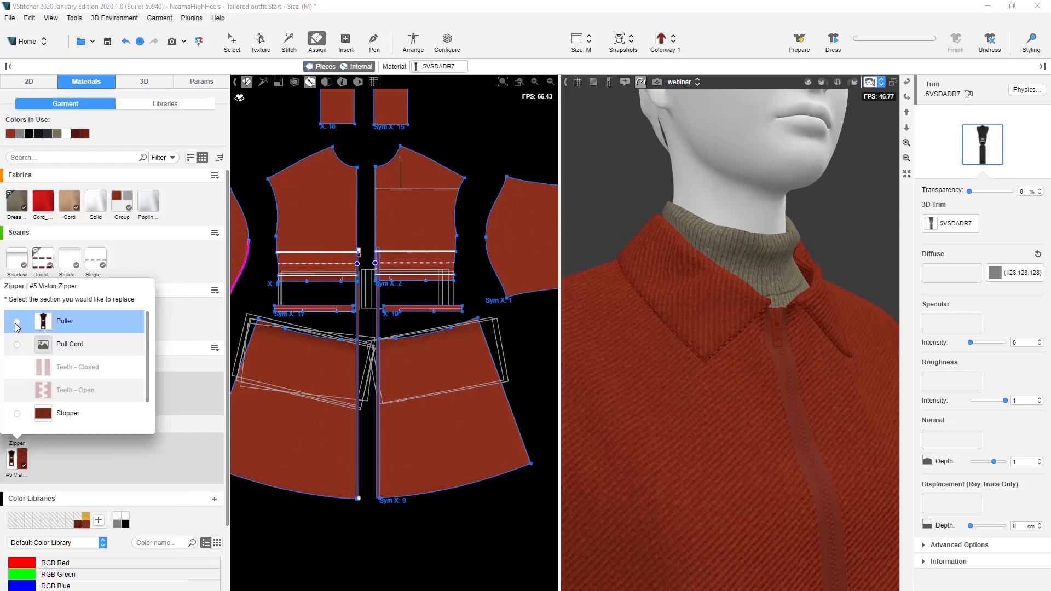
pyautogui.click(17, 321)
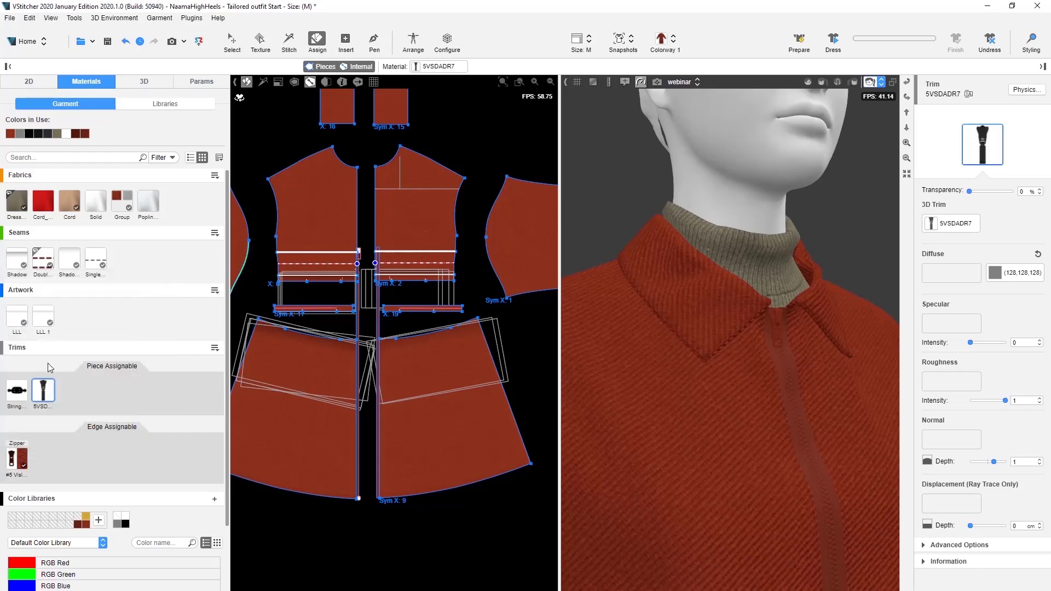
pyautogui.click(833, 39)
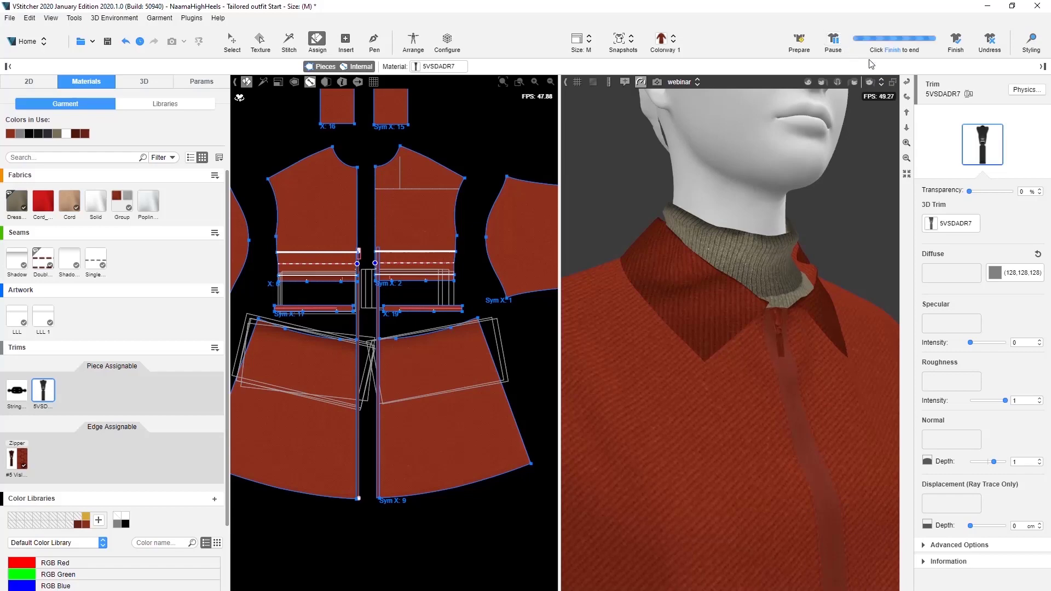
pyautogui.click(957, 44)
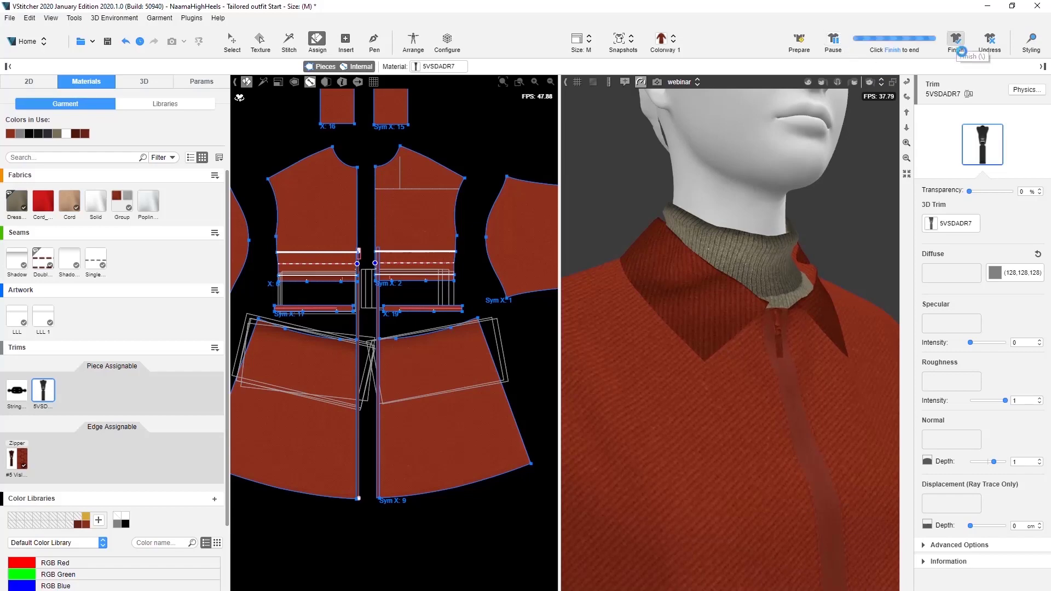
# Step: Set the center front zipper's width to 1 cm, re-dress the avatar, finish the simulation and clear the selection
pyautogui.scroll(4, 382, 335)
pyautogui.press('Escape')
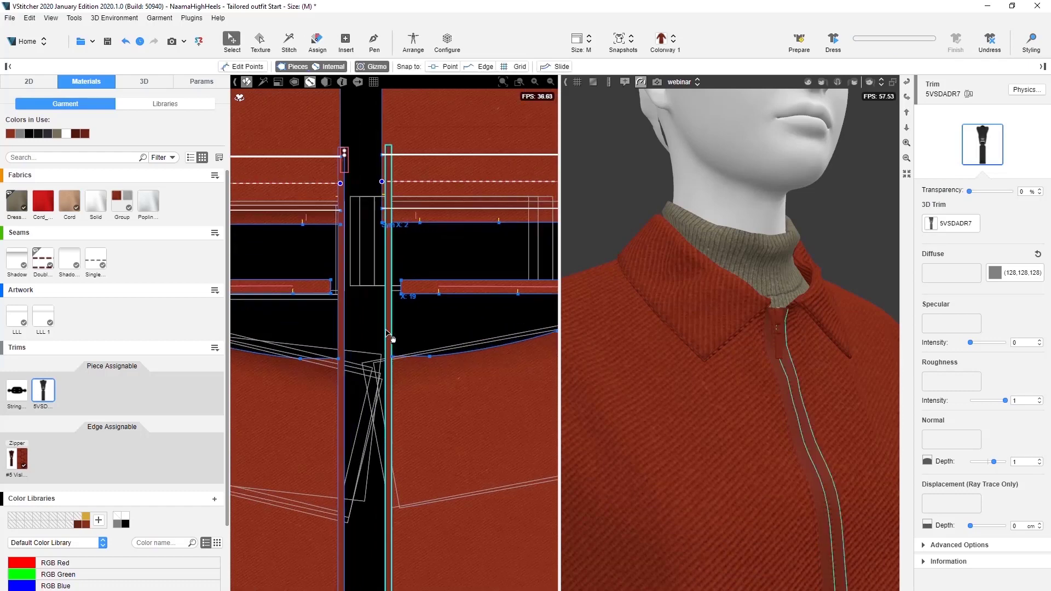
pyautogui.click(387, 337)
pyautogui.click(998, 165)
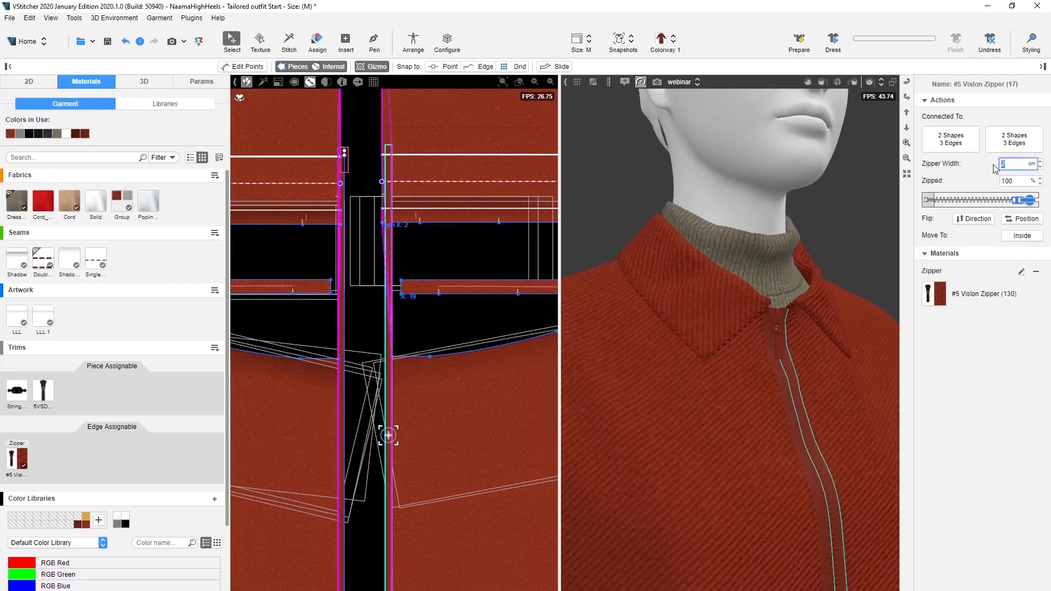
pyautogui.write('1')
pyautogui.press('Return')
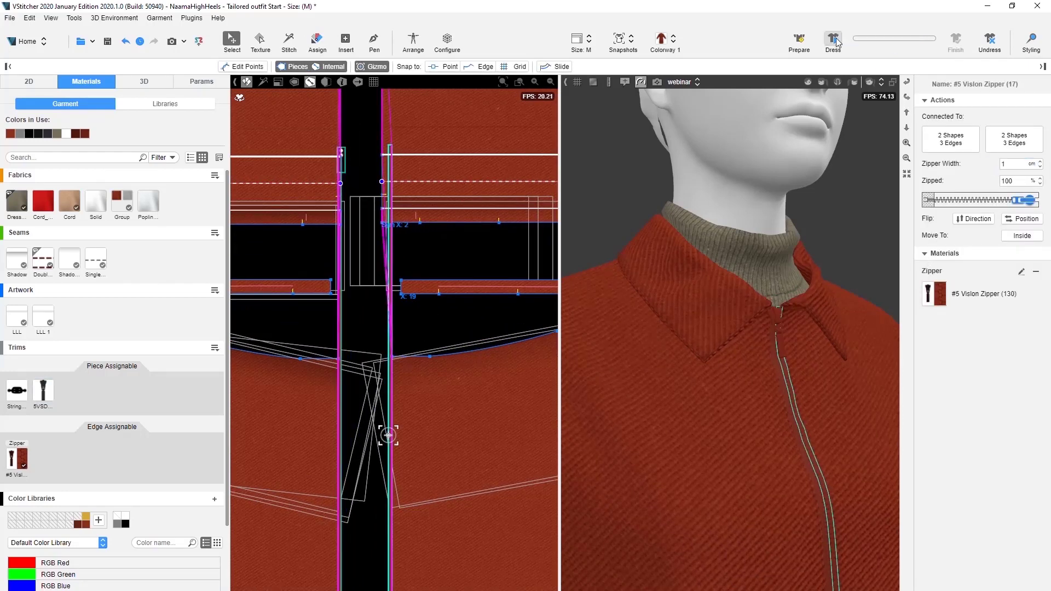
pyautogui.click(833, 41)
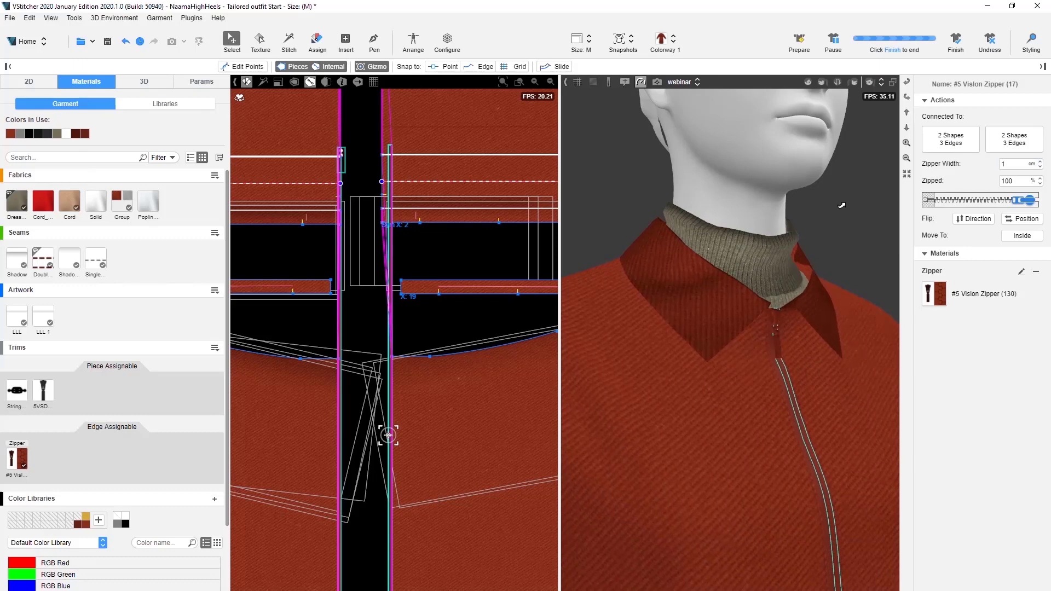
pyautogui.click(896, 49)
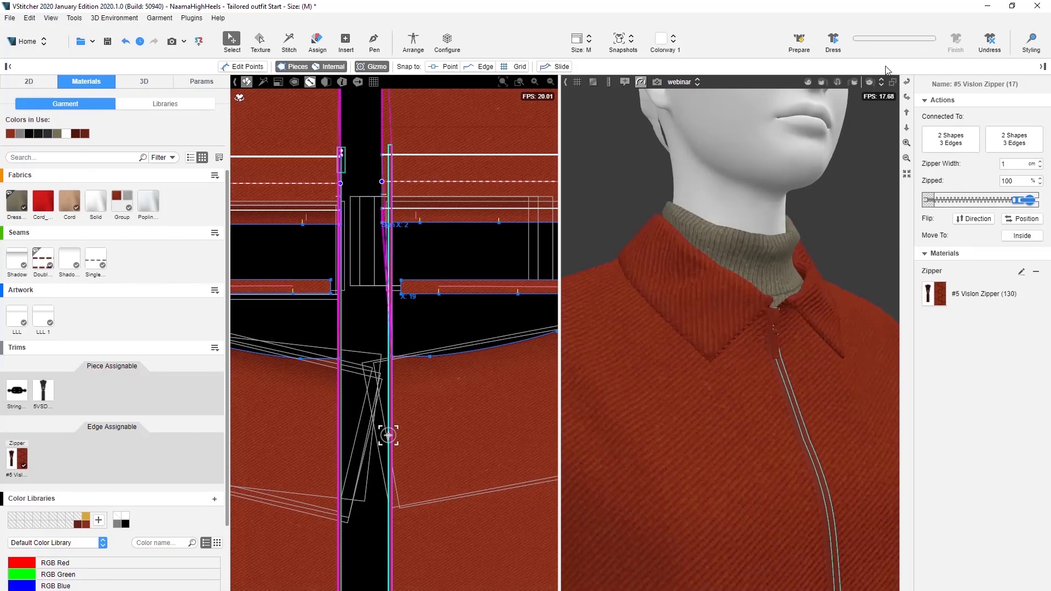
pyautogui.click(447, 328)
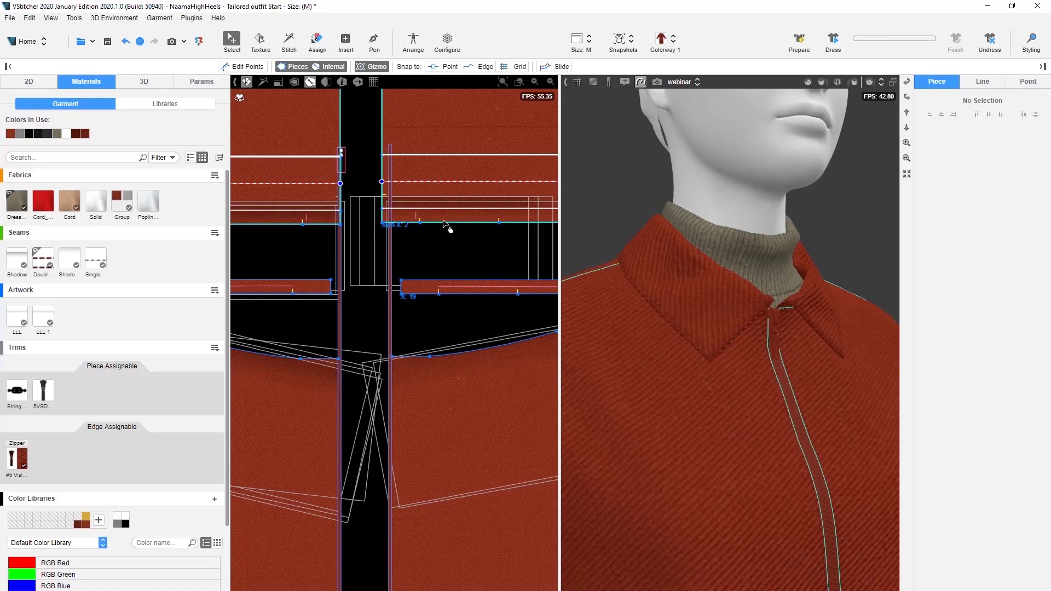
# Step: Change the stitch construction of the center front edge on the 2D pattern's left bodice piece to Directional Seam
pyautogui.scroll(-4, 377, 313)
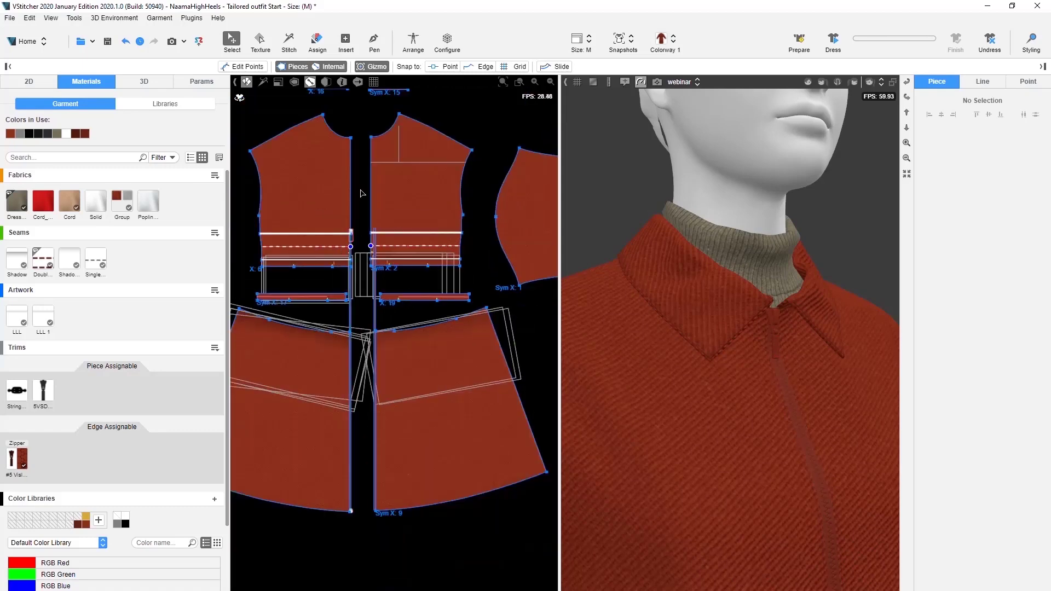
pyautogui.moveTo(366, 180); pyautogui.dragTo(377, 235, button='middle')
pyautogui.scroll(4, 360, 285)
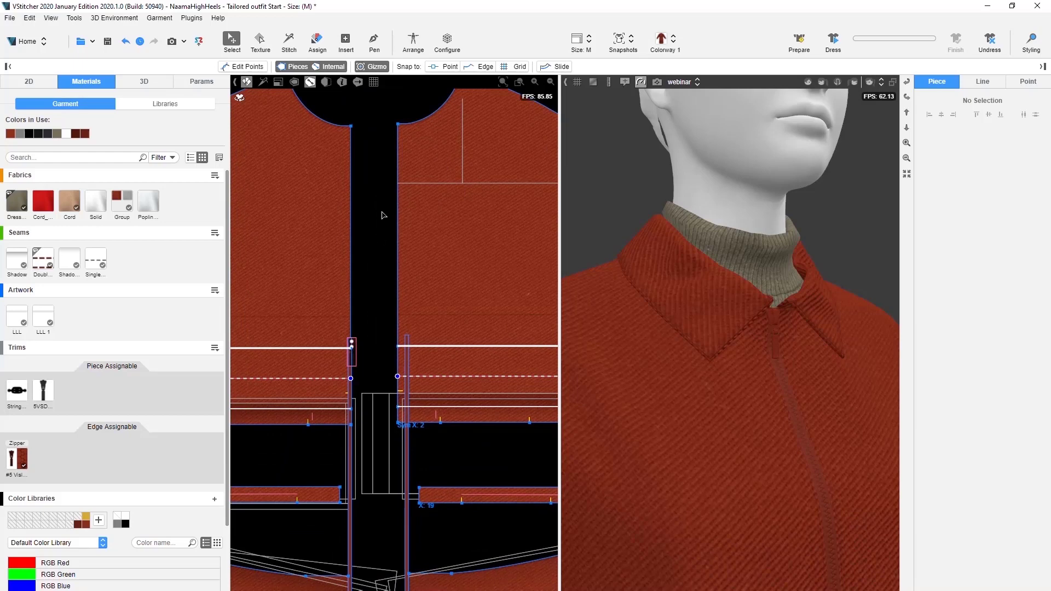
pyautogui.click(351, 195)
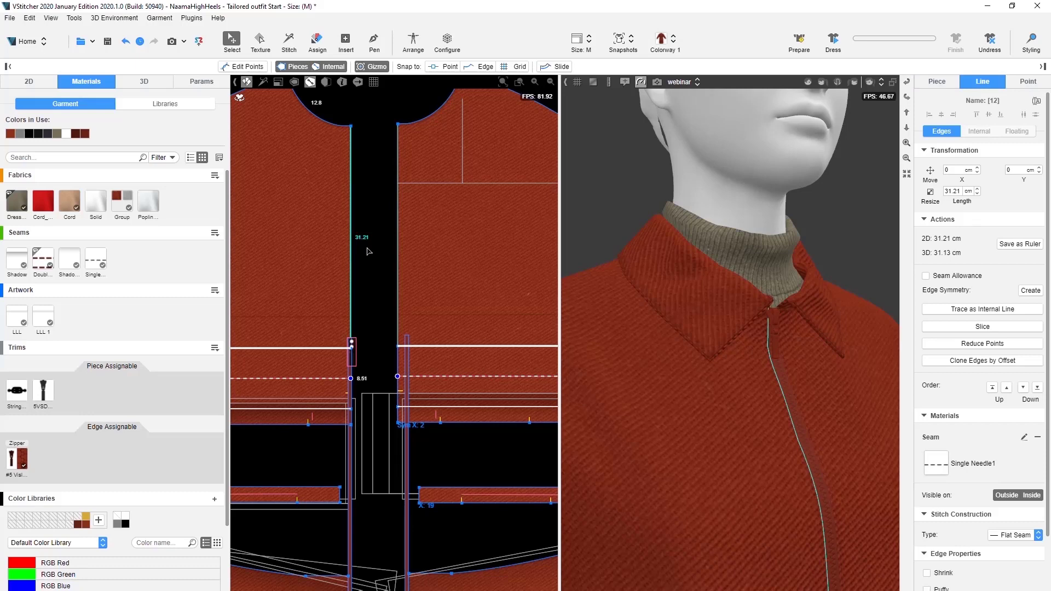
pyautogui.scroll(-2, 1002, 438)
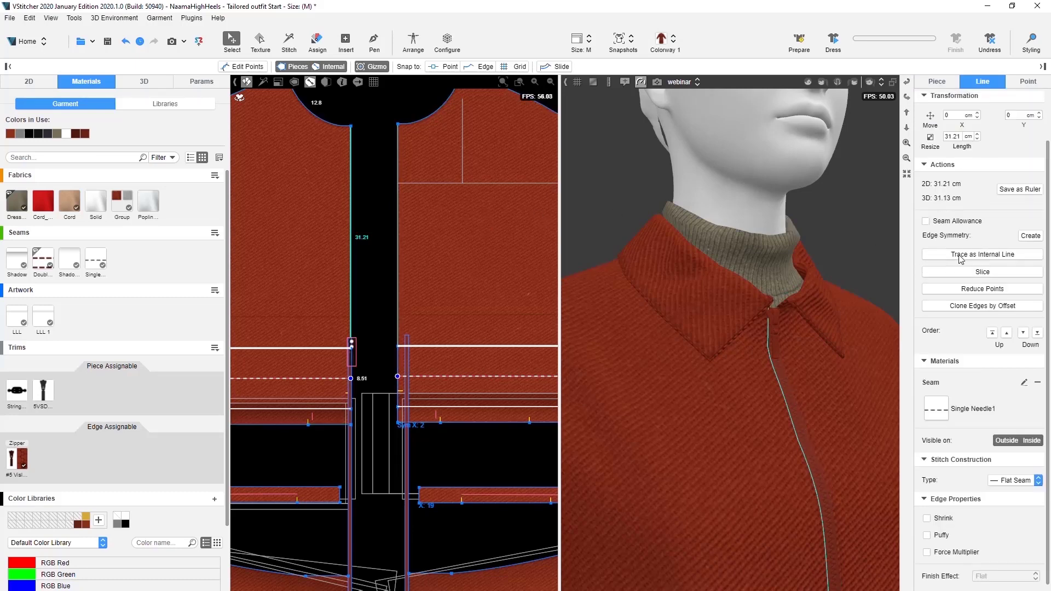
pyautogui.click(1018, 476)
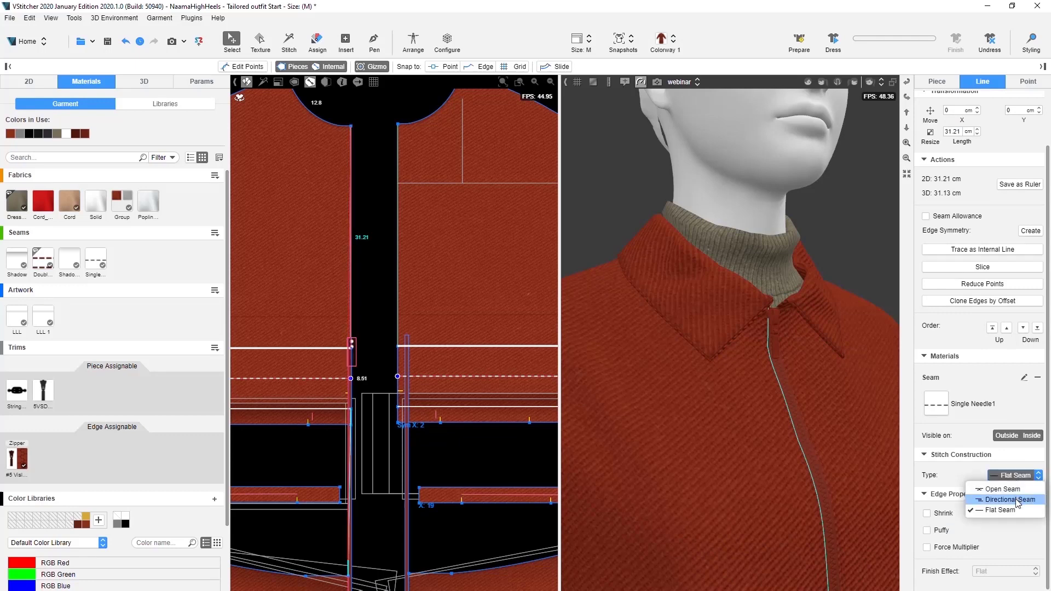
pyautogui.click(1013, 499)
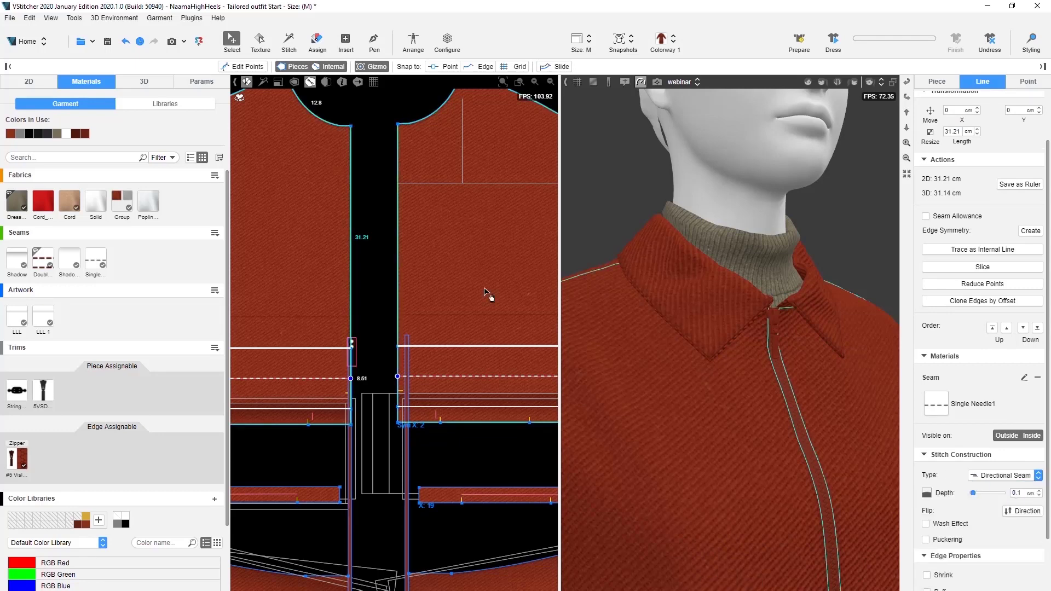
# Step: Change the matching center front edge on the opposite bodice piece to Directional Seam and clear the selection
pyautogui.click(365, 247)
pyautogui.click(512, 258)
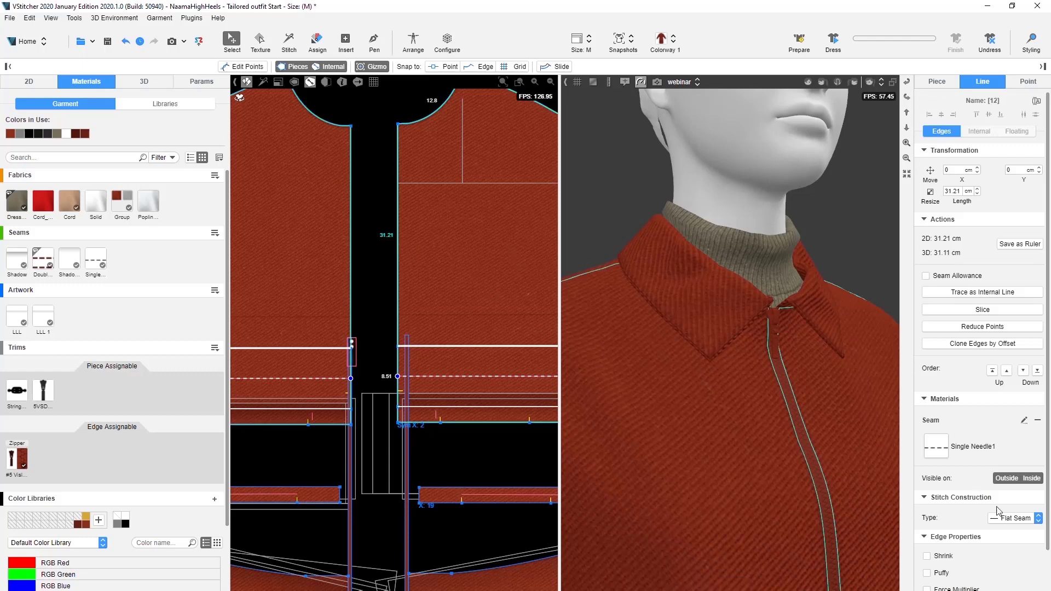
pyautogui.click(1017, 518)
pyautogui.click(1004, 539)
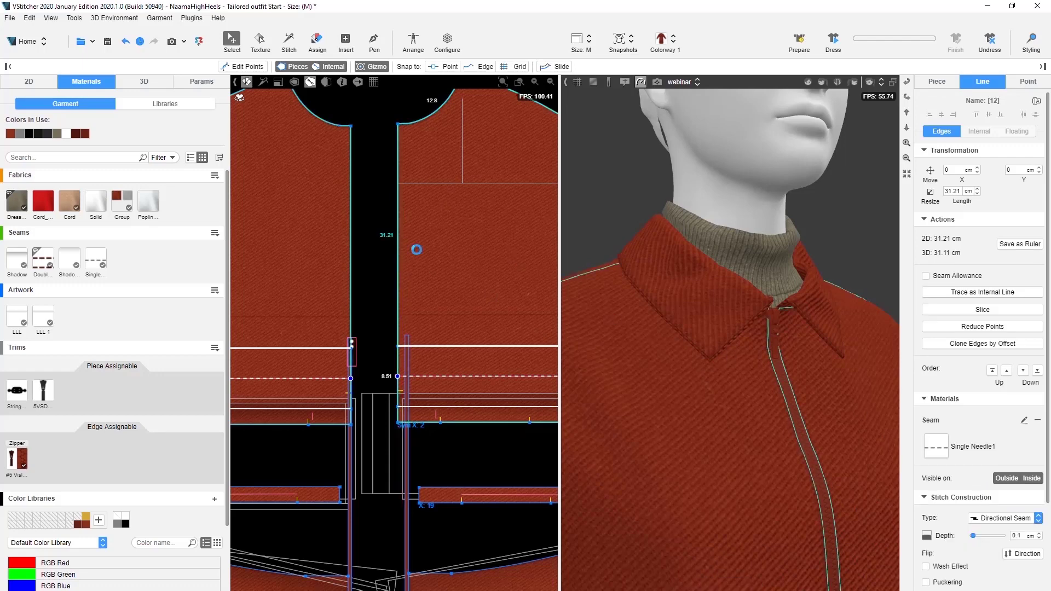
pyautogui.click(386, 248)
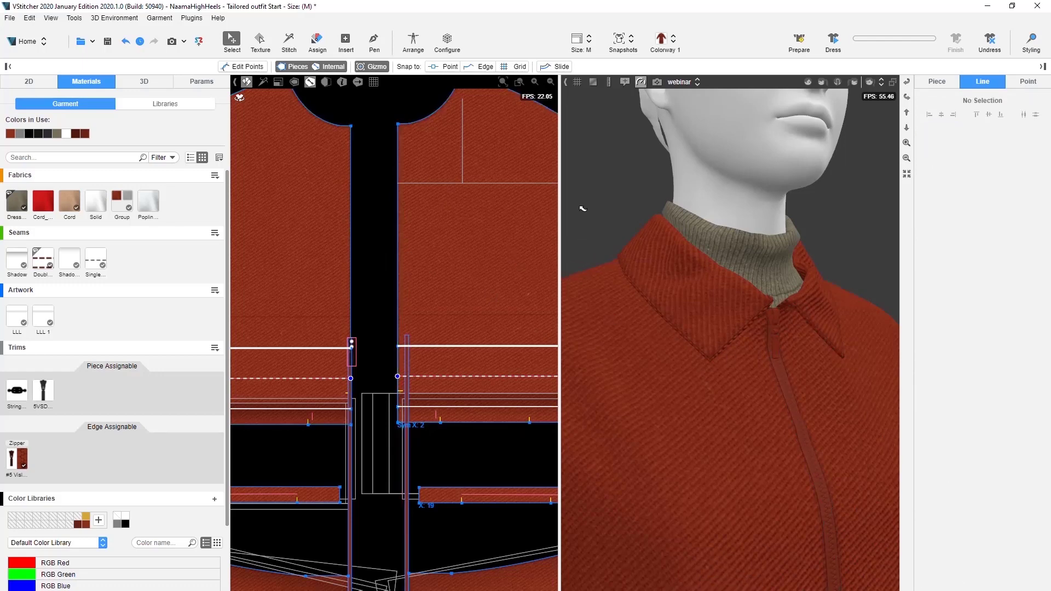
# Step: Open the list of saved 3D views for the avatar
pyautogui.click(862, 82)
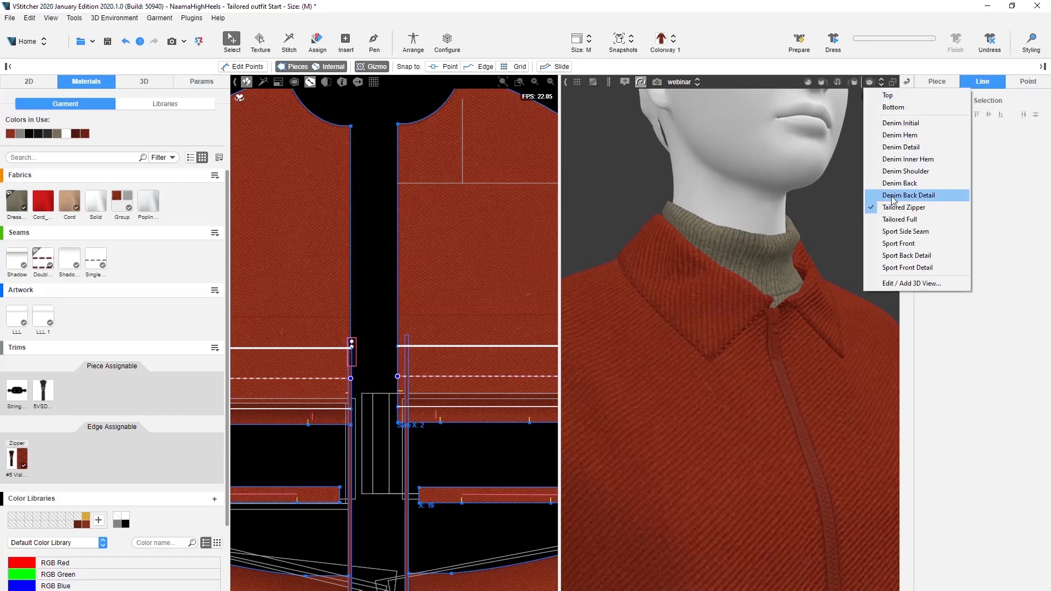